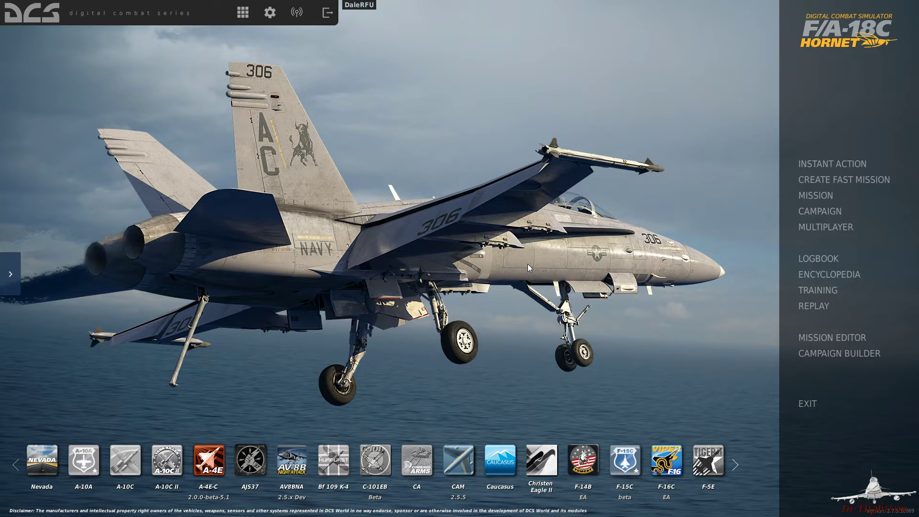
Step: Open the mission editor and locate parking spots 160 to 169 at Andersen AFB
{"action": "left_click", "coordinate": [842, 340]}
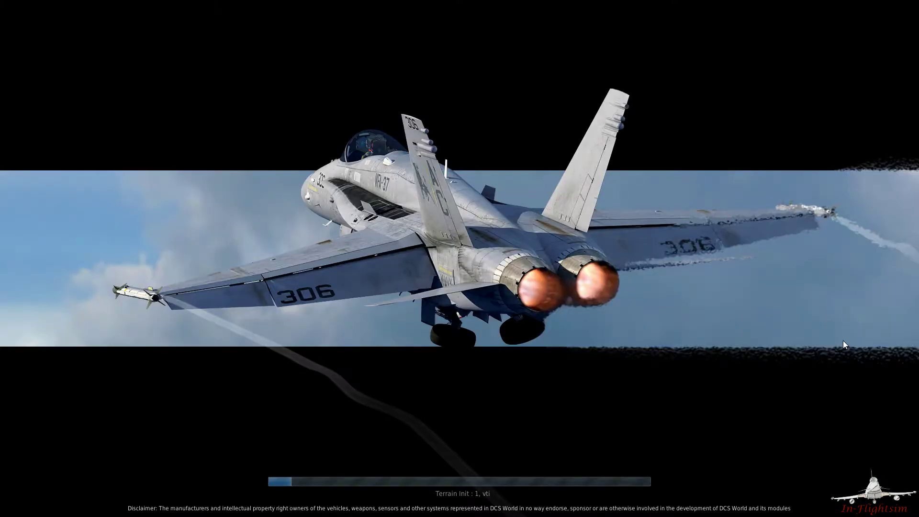
{"action": "scroll", "coordinate": [570, 308], "scroll_direction": "up", "scroll_amount": 5}
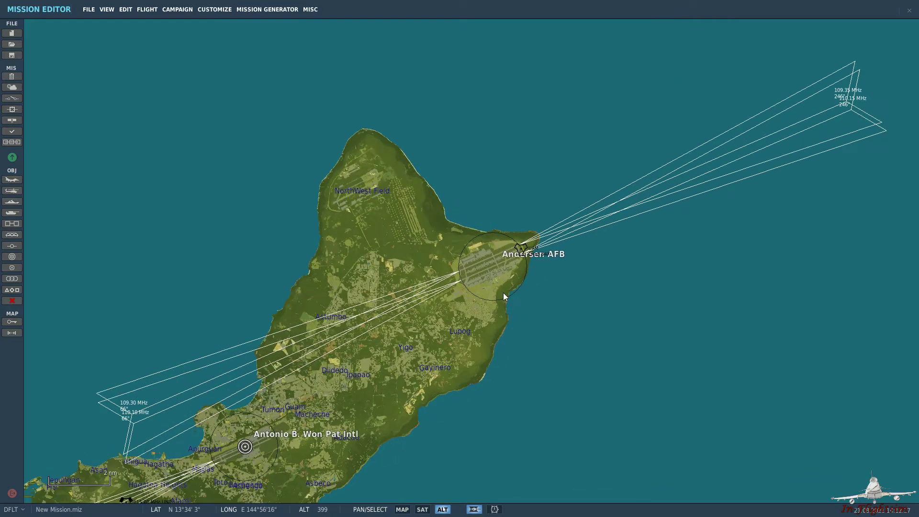
{"action": "scroll", "coordinate": [478, 269], "scroll_direction": "up", "scroll_amount": 4}
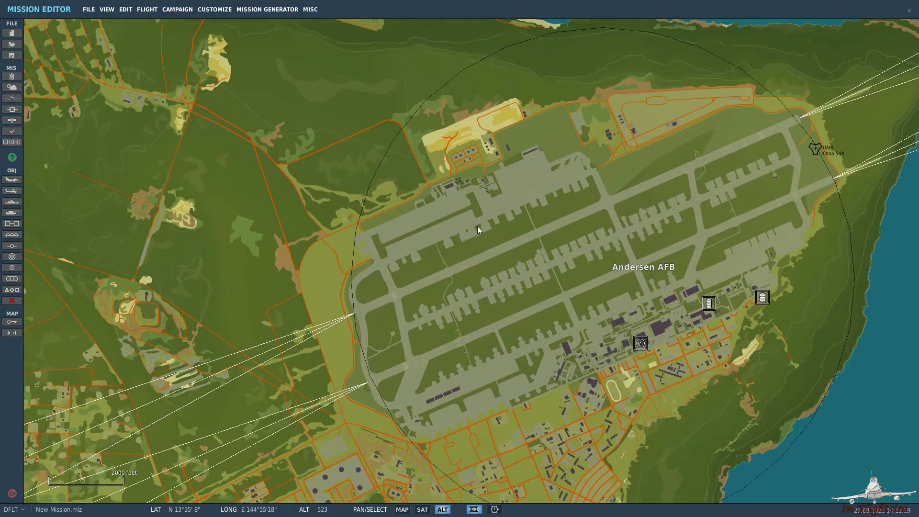
{"action": "scroll", "coordinate": [476, 227], "scroll_direction": "up", "scroll_amount": 5}
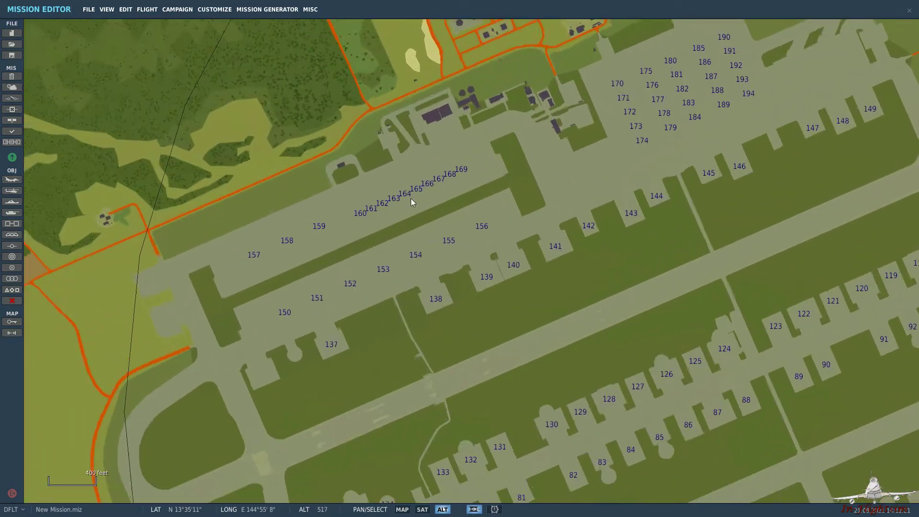
{"action": "scroll", "coordinate": [410, 198], "scroll_direction": "up", "scroll_amount": 1}
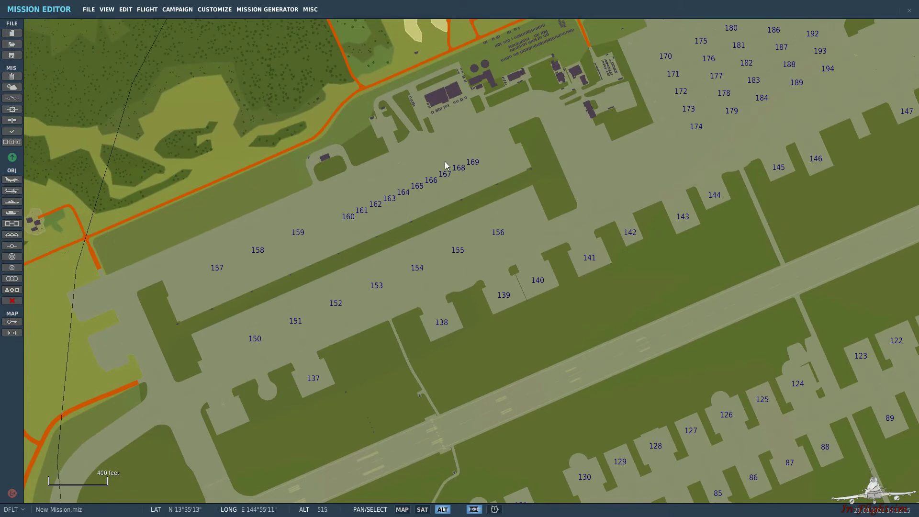
{"action": "scroll", "coordinate": [445, 165], "scroll_direction": "up", "scroll_amount": 1}
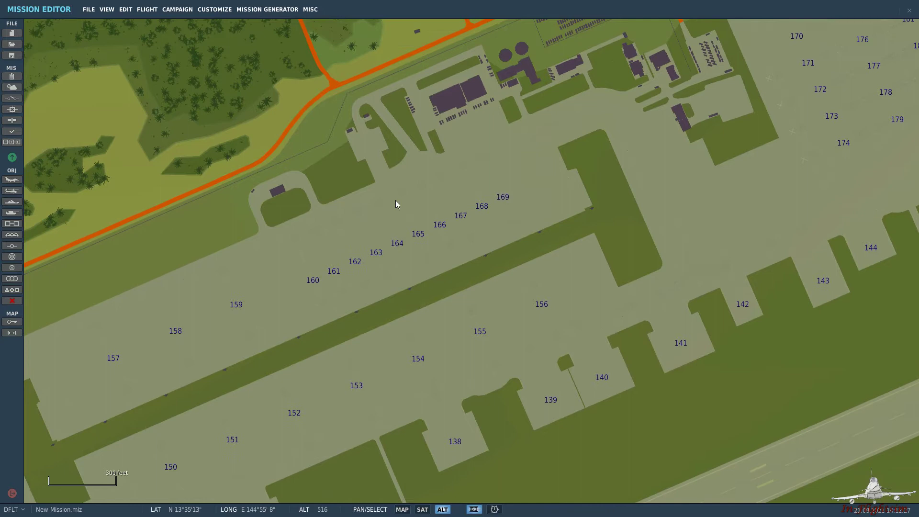
{"action": "scroll", "coordinate": [396, 204], "scroll_direction": "up", "scroll_amount": 1}
Step: Place a USA F/A-18C Lot 20 airplane group on parking spot 169 with the Takeoff from parking hot waypoint type
{"action": "left_click", "coordinate": [12, 180]}
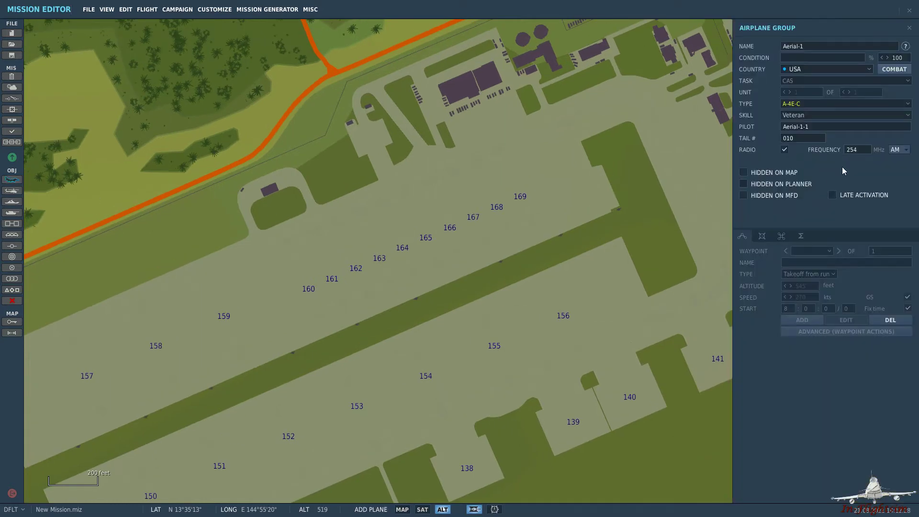
{"action": "left_click", "coordinate": [808, 107]}
{"action": "scroll", "coordinate": [820, 161], "scroll_direction": "down", "scroll_amount": 5}
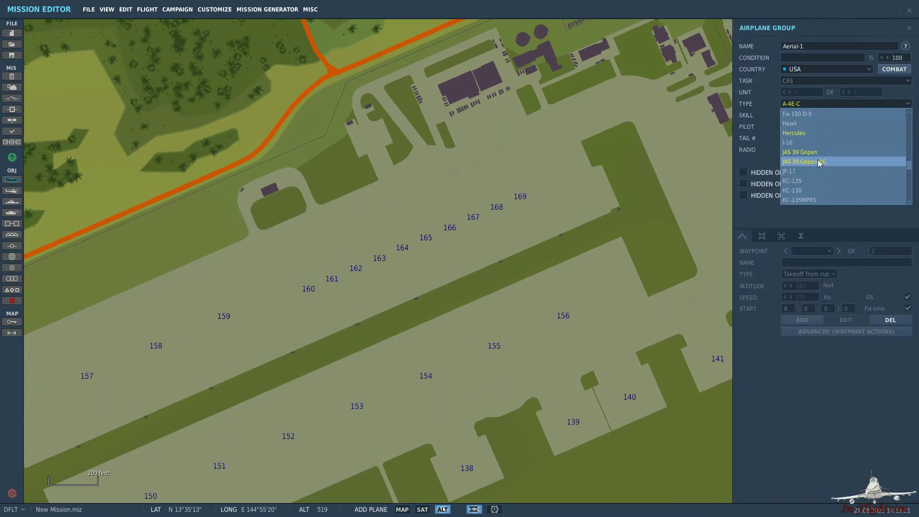
{"action": "scroll", "coordinate": [813, 133], "scroll_direction": "up", "scroll_amount": 3}
{"action": "left_click", "coordinate": [817, 127]}
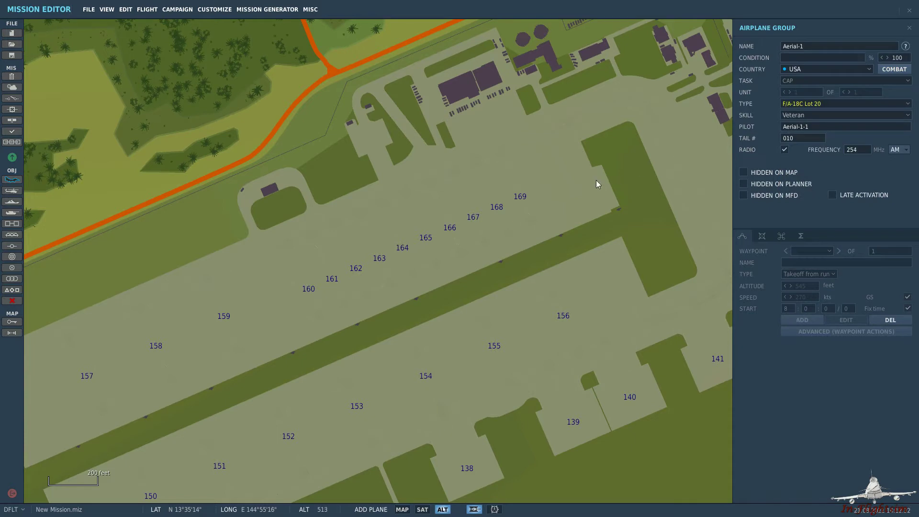
{"action": "left_click", "coordinate": [516, 196]}
{"action": "left_click", "coordinate": [827, 274]}
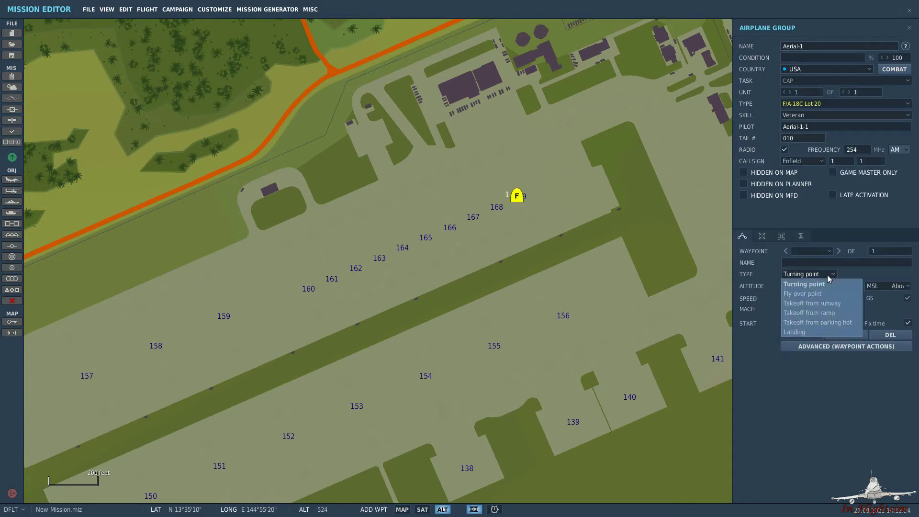
{"action": "left_click", "coordinate": [842, 321]}
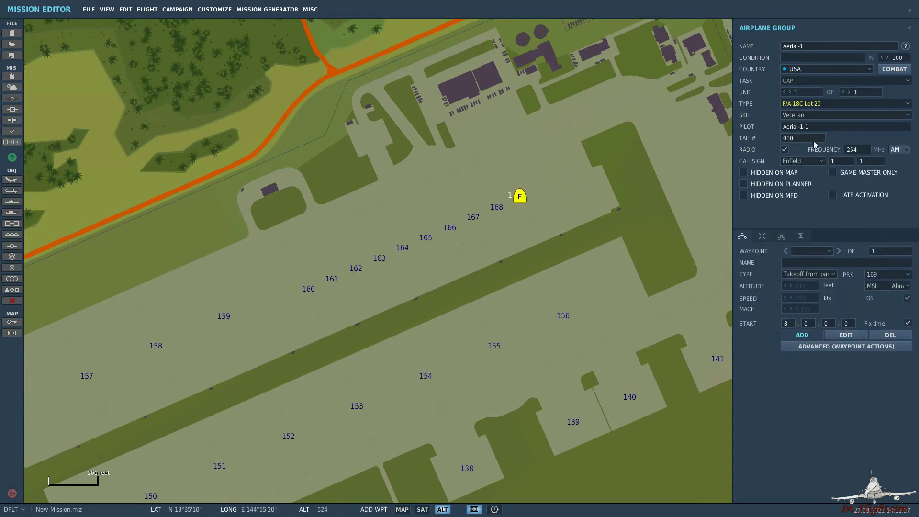
Step: Set the skill of the F/A-18C on spot 169 to Player and name both its group and pilot US
{"action": "left_click", "coordinate": [810, 115]}
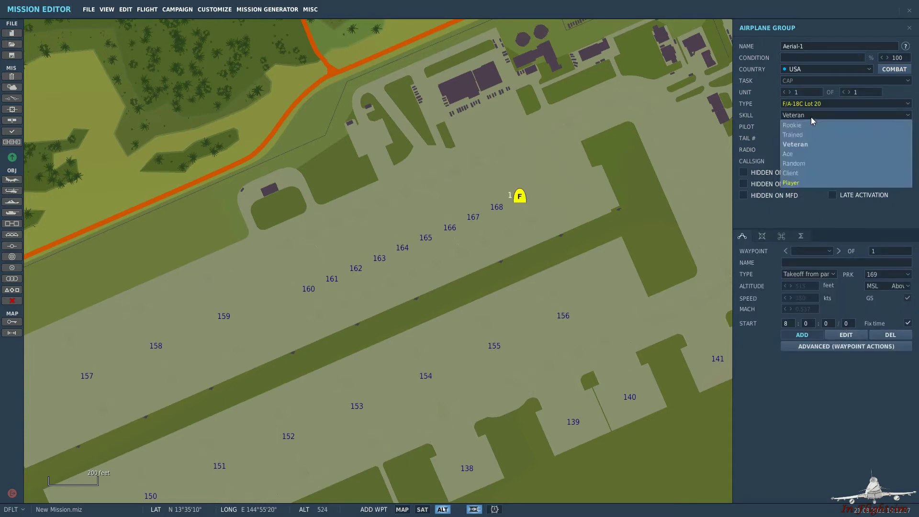
{"action": "left_click", "coordinate": [803, 181]}
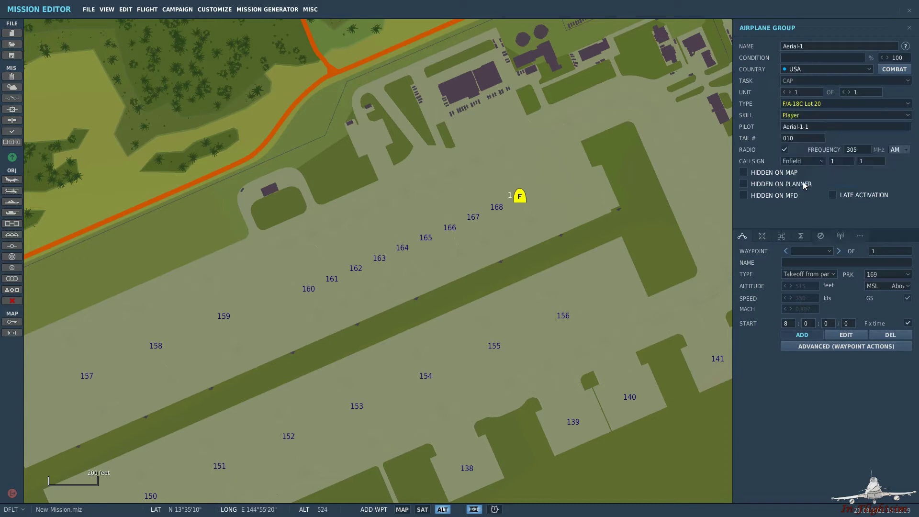
{"action": "left_click", "coordinate": [826, 46]}
{"action": "type", "text": "US"}
{"action": "left_click", "coordinate": [814, 125]}
{"action": "type", "text": "US"}
{"action": "left_click", "coordinate": [587, 238]}
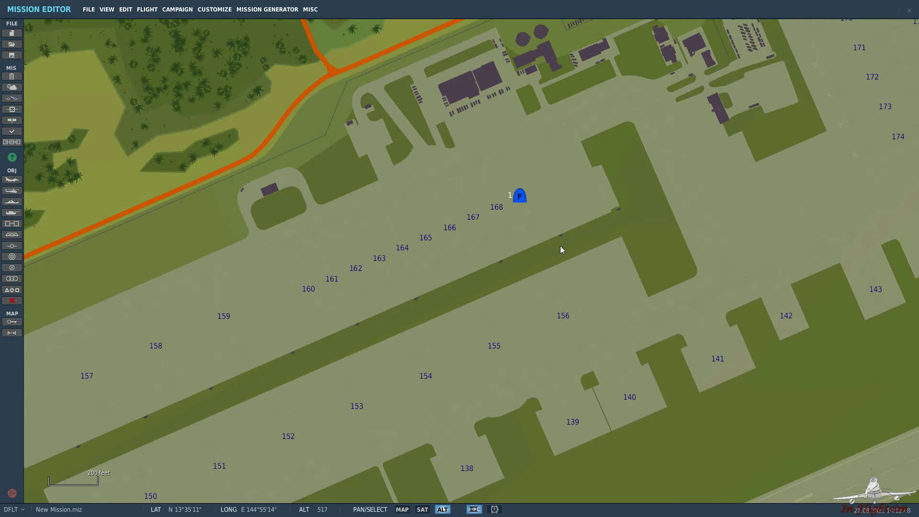
Step: Add a second F/A-18C Lot 20 group on parking spot 168 with the Takeoff from ramp type and late activation
{"action": "left_click", "coordinate": [12, 181]}
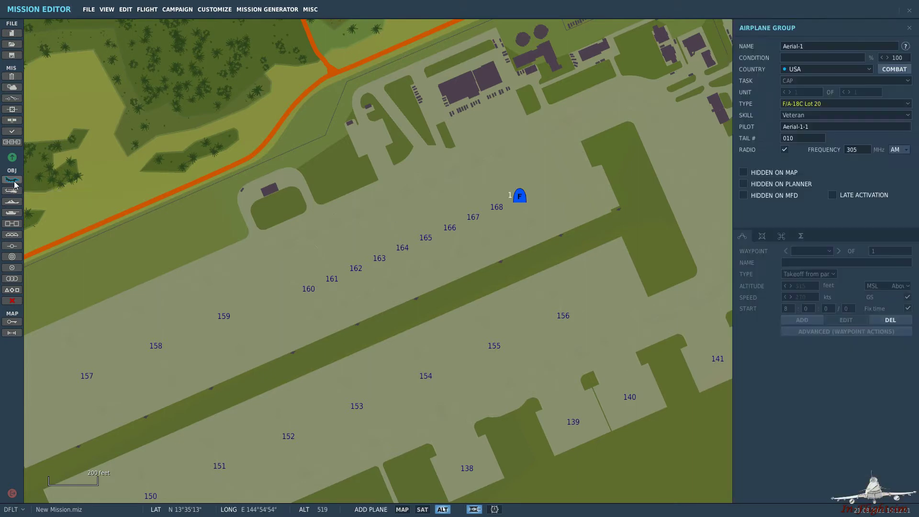
{"action": "left_click", "coordinate": [842, 104]}
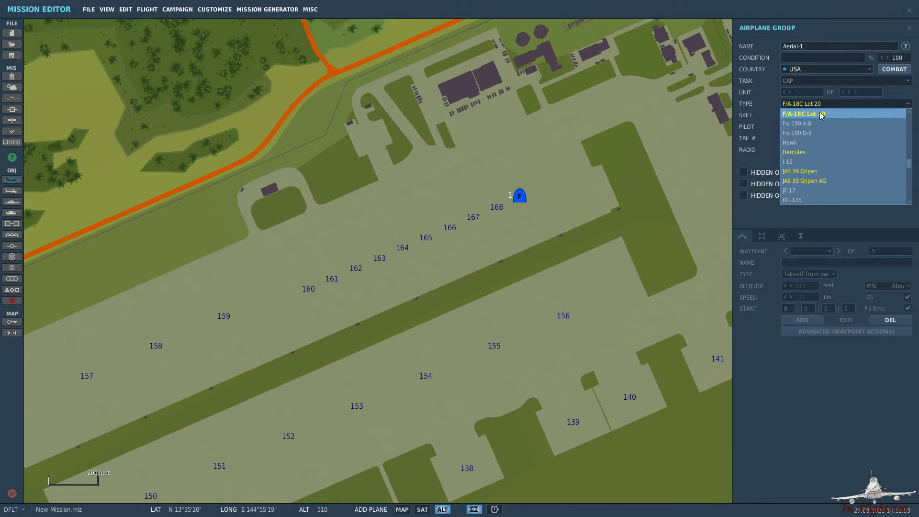
{"action": "left_click", "coordinate": [821, 114]}
{"action": "scroll", "coordinate": [503, 205], "scroll_direction": "up", "scroll_amount": 2}
{"action": "left_click", "coordinate": [491, 206]}
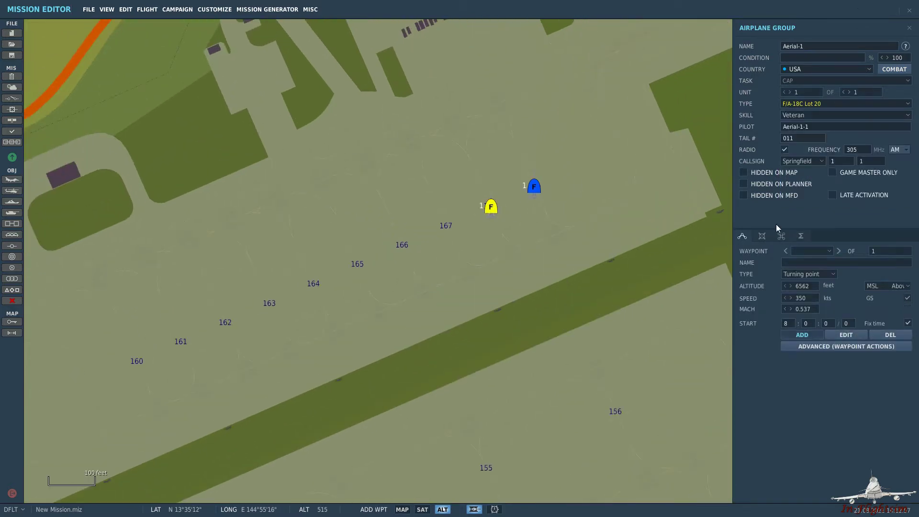
{"action": "left_click", "coordinate": [827, 277]}
{"action": "left_click", "coordinate": [833, 312]}
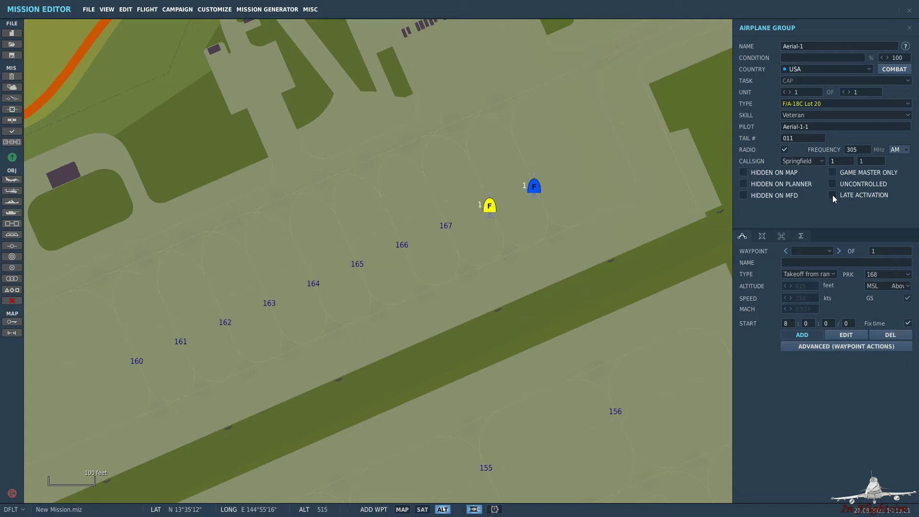
{"action": "left_click", "coordinate": [568, 226]}
Step: Add an F-16CM bl.50 group on parking spot 167 with late activation and the Takeoff from ramp type
{"action": "left_click", "coordinate": [12, 179]}
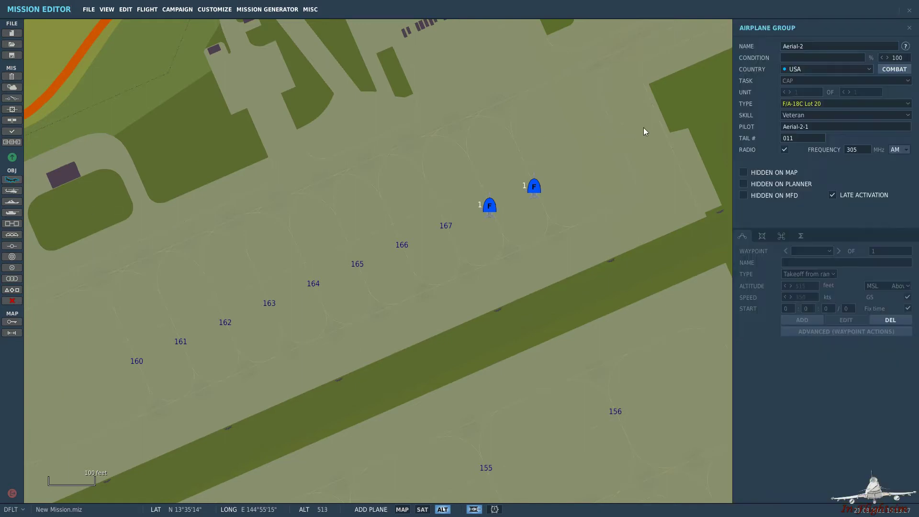
{"action": "left_click", "coordinate": [819, 101]}
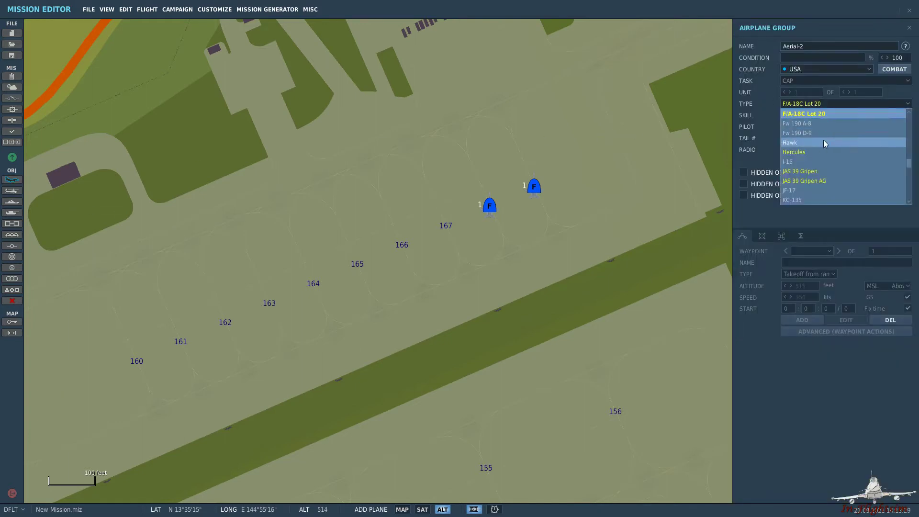
{"action": "left_click", "coordinate": [819, 162]}
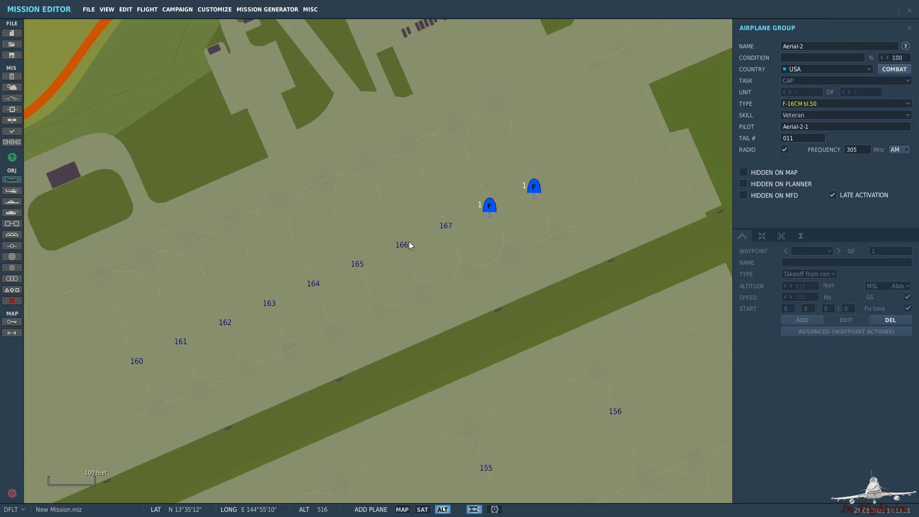
{"action": "left_click", "coordinate": [444, 230]}
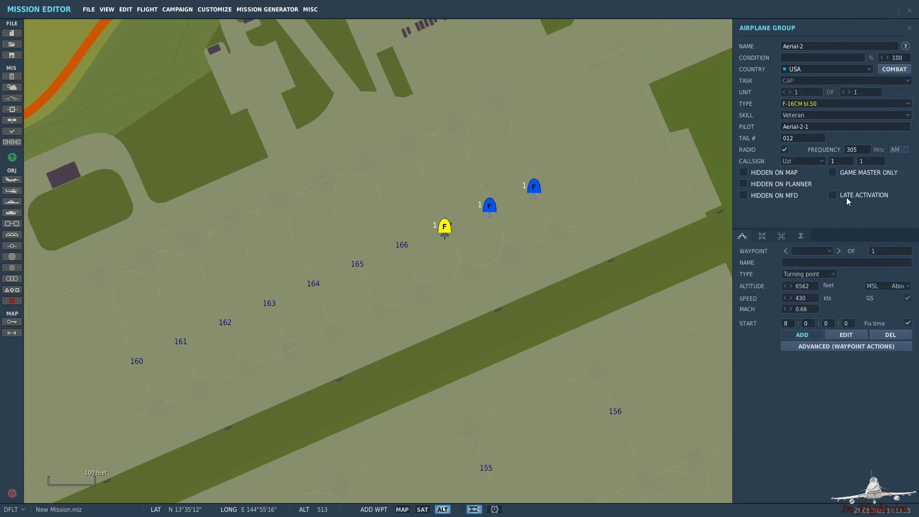
{"action": "left_click", "coordinate": [831, 195]}
{"action": "left_click", "coordinate": [831, 272]}
{"action": "left_click", "coordinate": [831, 310]}
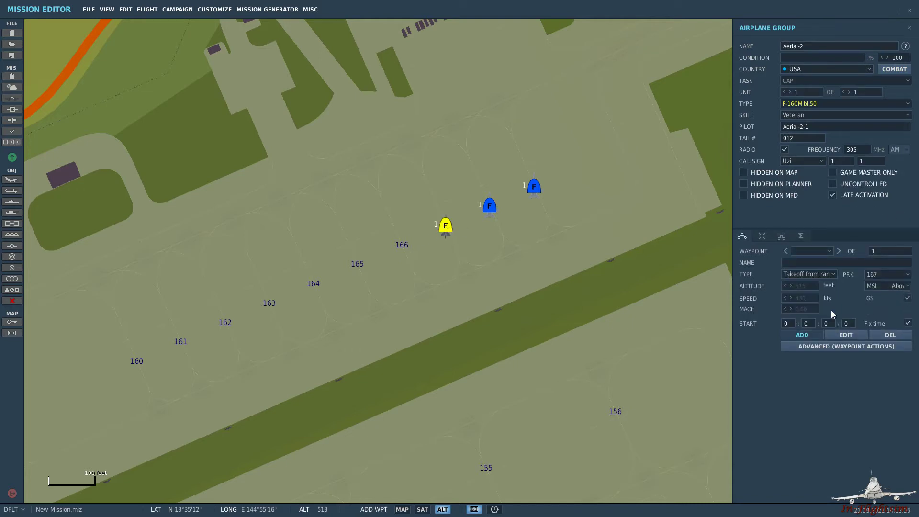
{"action": "right_click", "coordinate": [584, 259]}
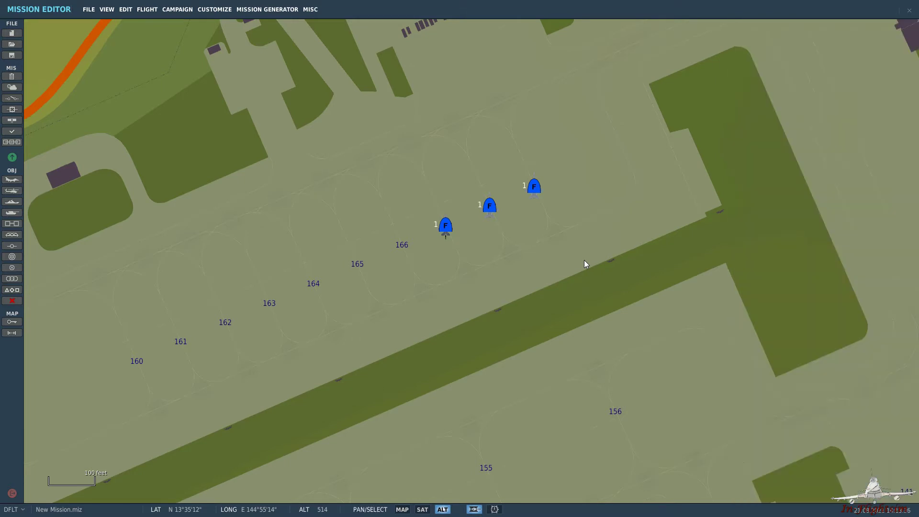
Step: Create a Once trigger named F/A-18 Radio Item
{"action": "left_click", "coordinate": [4, 99]}
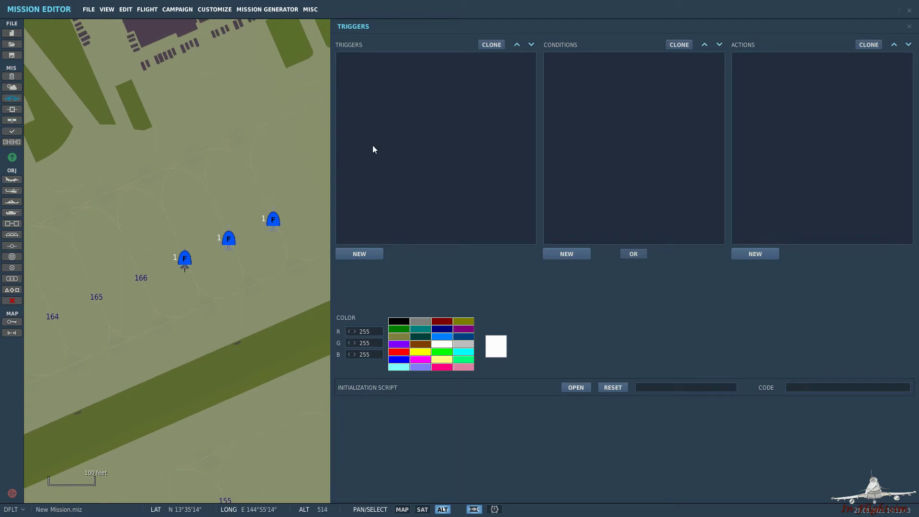
{"action": "left_click", "coordinate": [373, 258]}
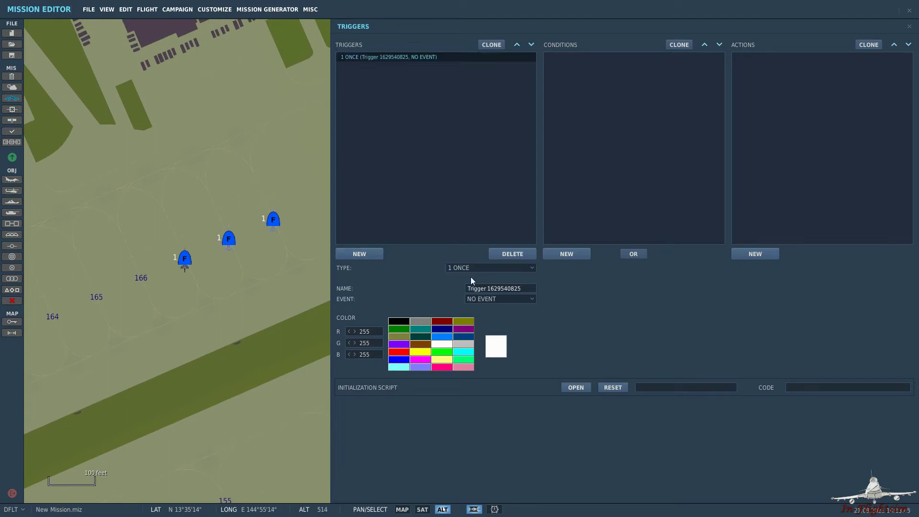
{"action": "left_click_drag", "start_coordinate": [523, 285], "coordinate": [450, 291]}
{"action": "type", "text": "F/A-18 Radio Item"}
Step: Add a Radio Item Add for Group action to the F/A-18 Radio Item trigger
{"action": "left_click", "coordinate": [762, 256]}
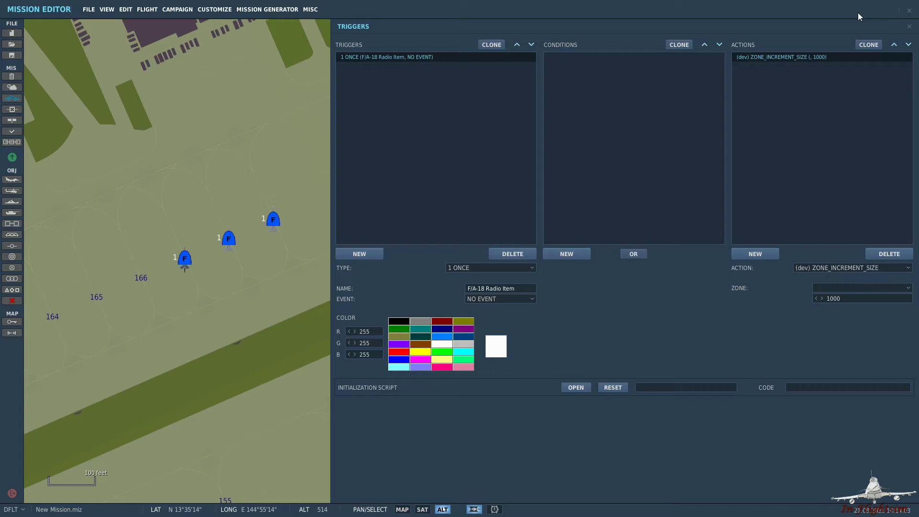
{"action": "left_click", "coordinate": [854, 271]}
{"action": "scroll", "coordinate": [845, 295], "scroll_direction": "down", "scroll_amount": 5}
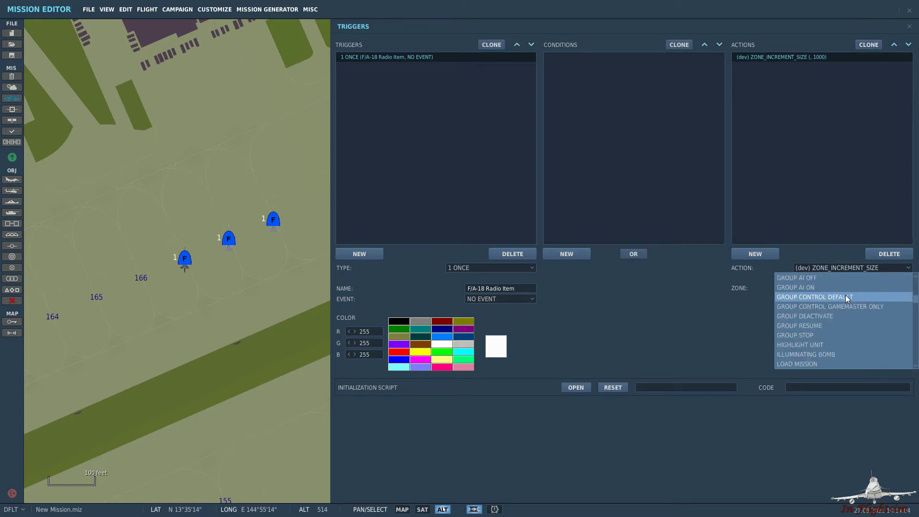
{"action": "scroll", "coordinate": [844, 294], "scroll_direction": "down", "scroll_amount": 5}
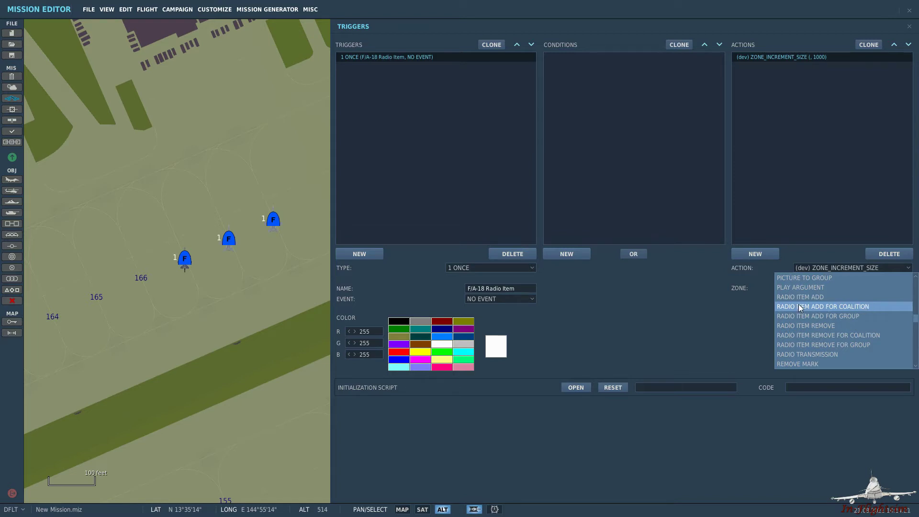
{"action": "left_click", "coordinate": [867, 315]}
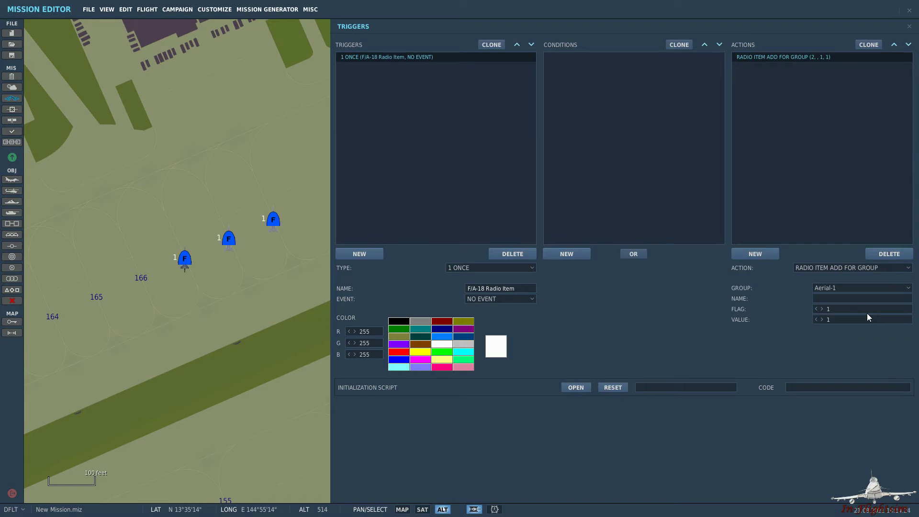
Step: Assign the radio item action to the US group and name the item F/A-18C Spawn
{"action": "left_click", "coordinate": [837, 287]}
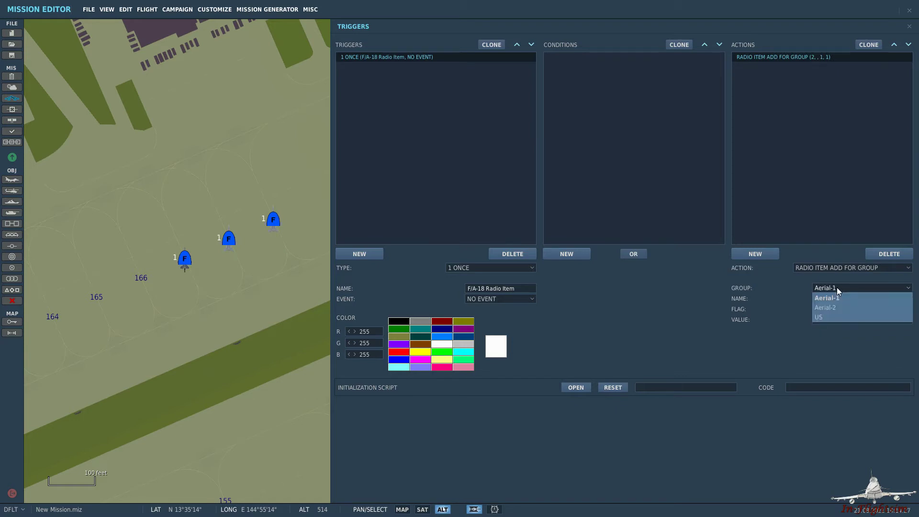
{"action": "left_click", "coordinate": [837, 317]}
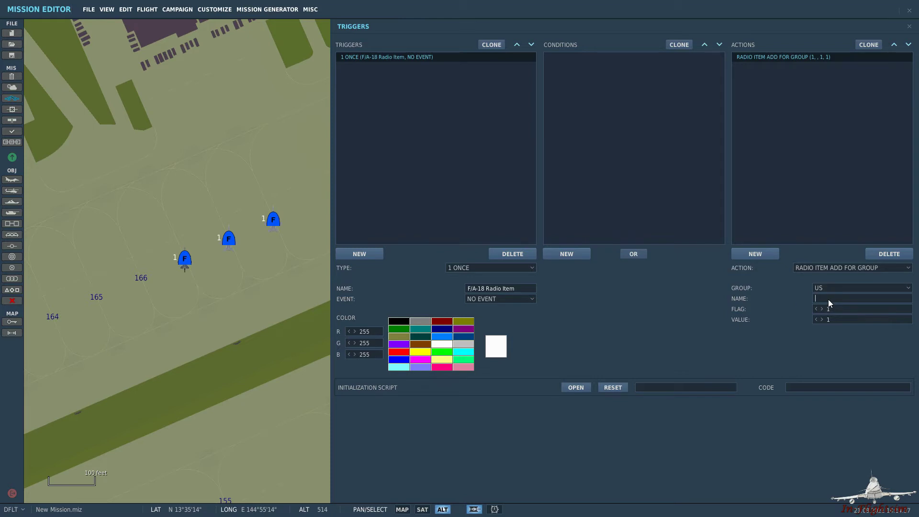
{"action": "type", "text": "F/A-18"}
{"action": "key", "text": "BackSpace"}
{"action": "type", "text": "C Spawn"}
Step: Create another Once trigger named F/A-18 Activate
{"action": "left_click", "coordinate": [366, 256]}
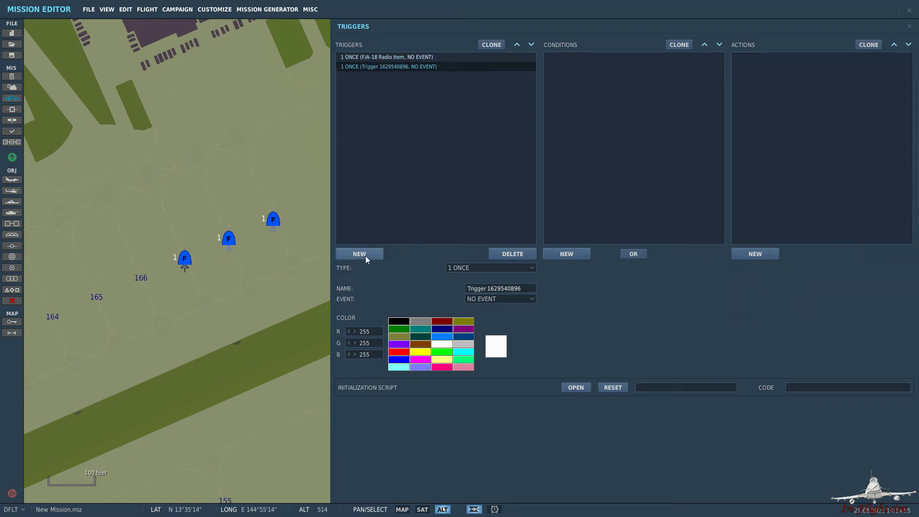
{"action": "left_click", "coordinate": [530, 288]}
{"action": "type", "text": "F/A"}
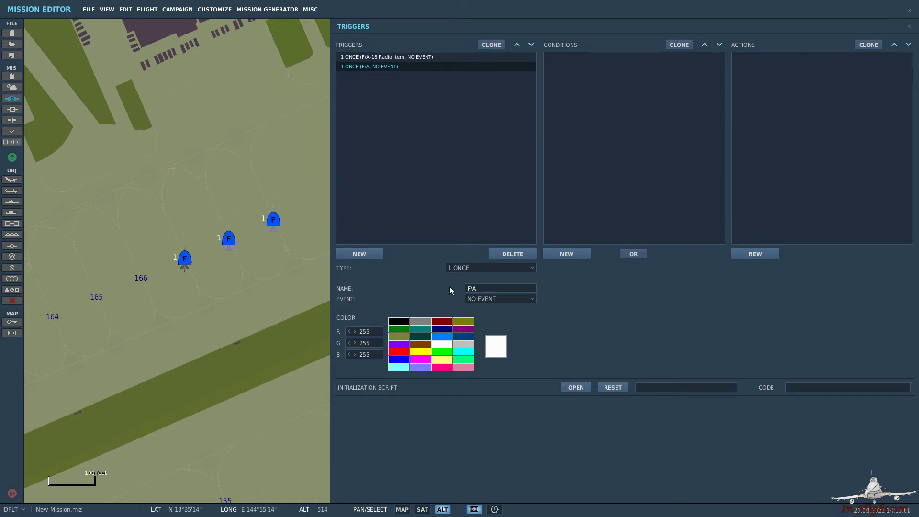
{"action": "type", "text": "-"}
{"action": "type", "text": "18 "}
{"action": "type", "text": "Acti"}
{"action": "type", "text": "vast"}
{"action": "key", "text": "BackSpace"}
{"action": "key", "text": "BackSpace"}
{"action": "type", "text": "te"}
Step: Add a Flag Is True condition for flag 1 to the F/A-18 Activate trigger
{"action": "left_click", "coordinate": [564, 254]}
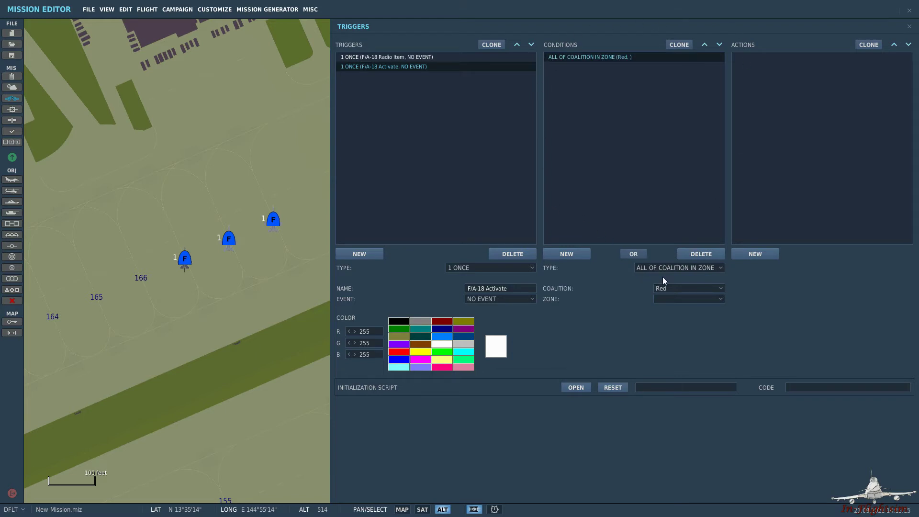
{"action": "left_click", "coordinate": [655, 266]}
{"action": "scroll", "coordinate": [679, 311], "scroll_direction": "down", "scroll_amount": 2}
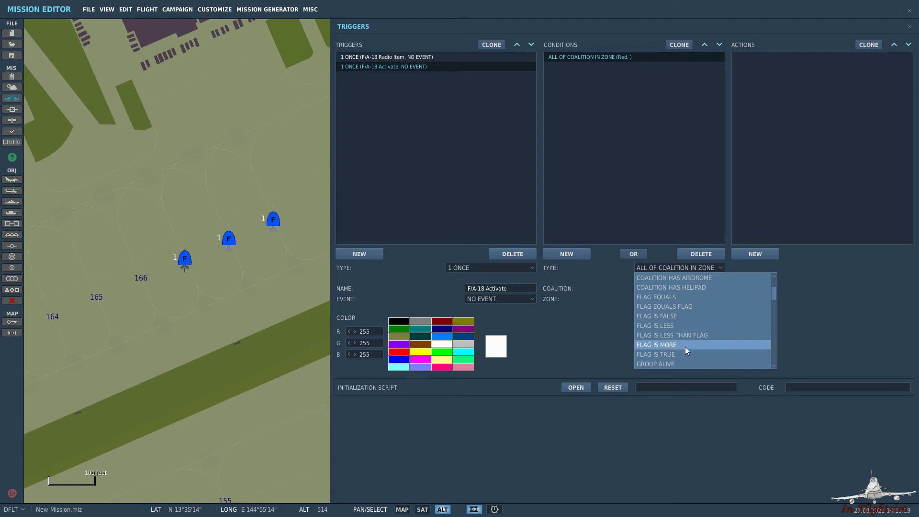
{"action": "left_click", "coordinate": [679, 354]}
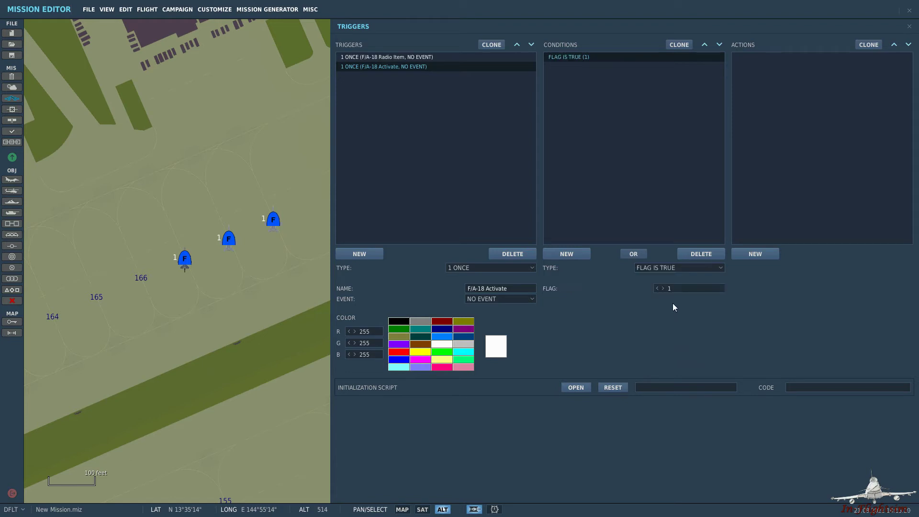
Step: Add a Group Activate action for group Aerial-1 to the F/A-18 Activate trigger
{"action": "left_click", "coordinate": [738, 256]}
{"action": "left_click", "coordinate": [840, 266]}
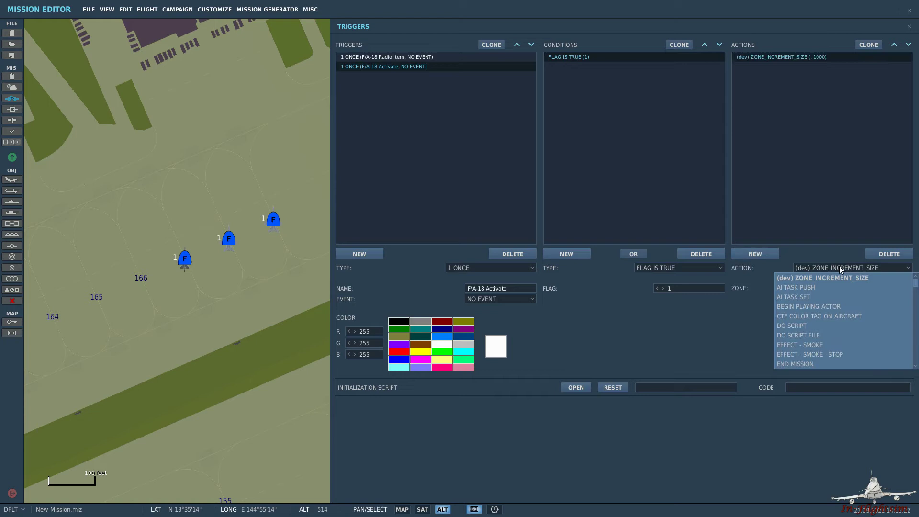
{"action": "scroll", "coordinate": [830, 309], "scroll_direction": "down", "scroll_amount": 3}
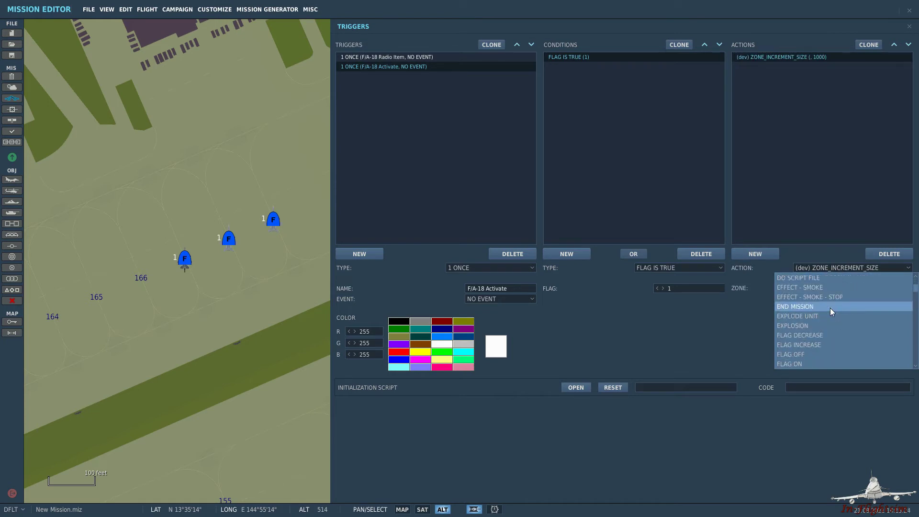
{"action": "left_click", "coordinate": [825, 320]}
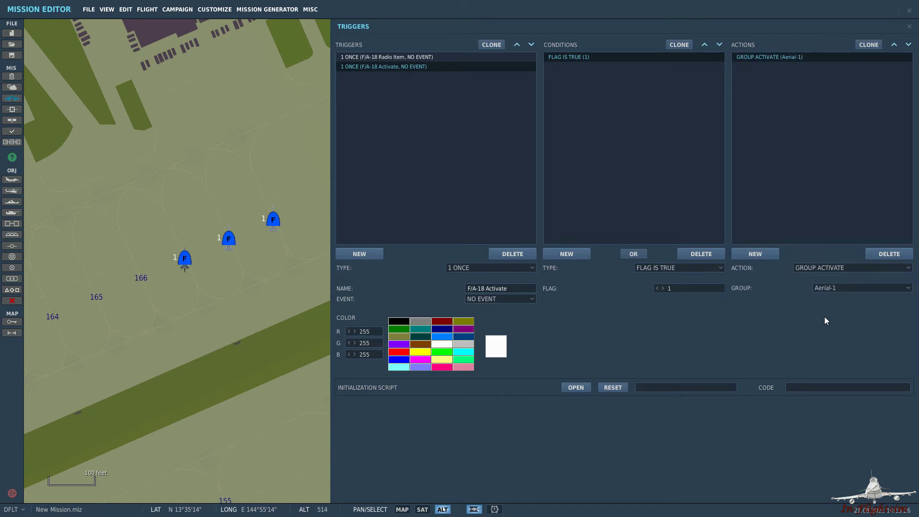
{"action": "left_click", "coordinate": [835, 290]}
{"action": "left_click", "coordinate": [857, 297]}
Step: Create a Once trigger named F-16 Radio Item
{"action": "left_click", "coordinate": [366, 252]}
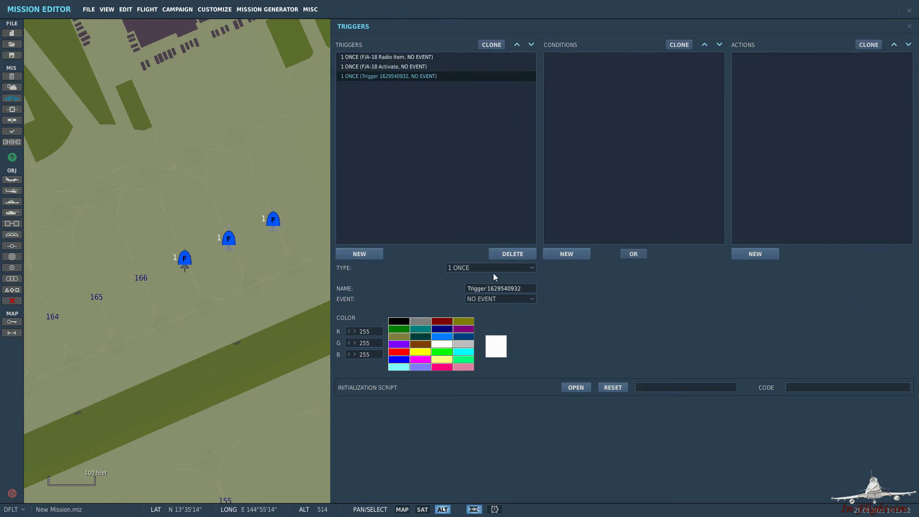
{"action": "left_click", "coordinate": [526, 288]}
{"action": "type", "text": "F-16 Radio Item"}
Step: Add a Radio Item Add for Group action to the F-16 Radio Item trigger
{"action": "left_click", "coordinate": [770, 252]}
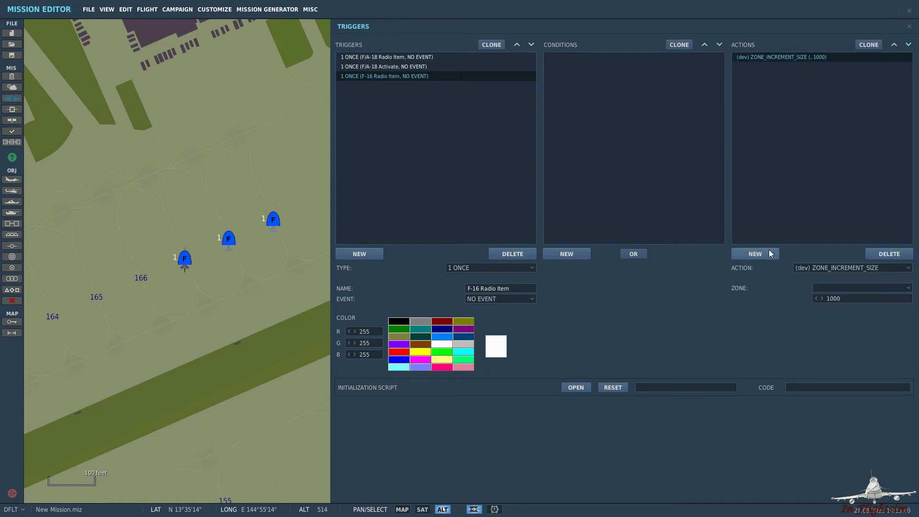
{"action": "left_click", "coordinate": [817, 268]}
{"action": "scroll", "coordinate": [837, 326], "scroll_direction": "down", "scroll_amount": 5}
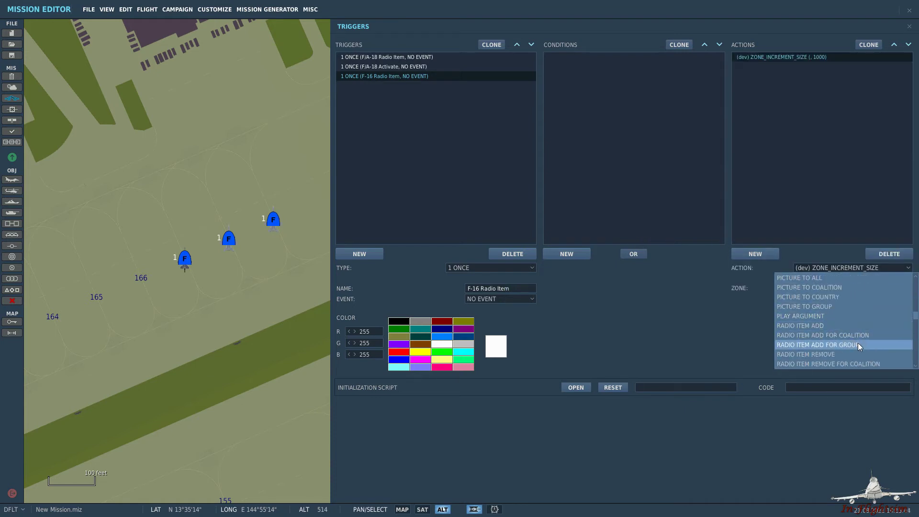
{"action": "left_click", "coordinate": [861, 344]}
Step: Assign the F-16 radio item action to the US group and name the item F-16C Spawn
{"action": "left_click", "coordinate": [829, 288]}
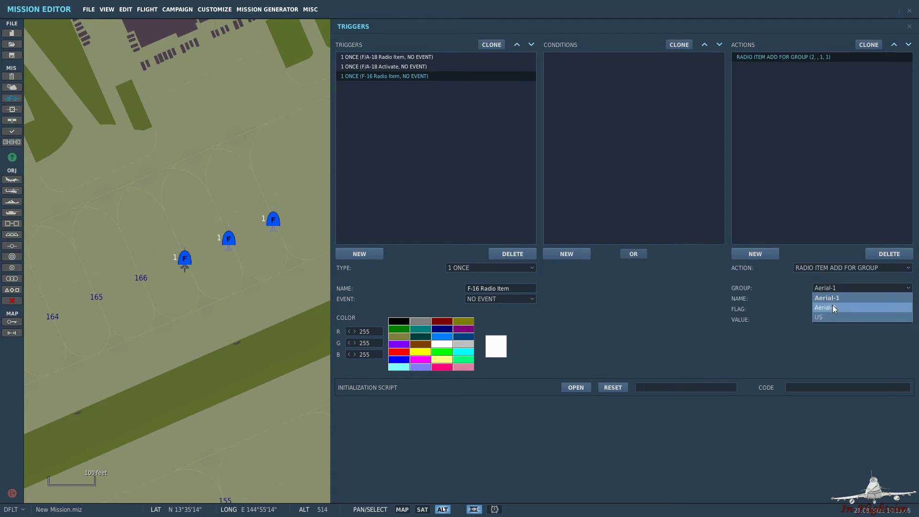
{"action": "left_click", "coordinate": [826, 307]}
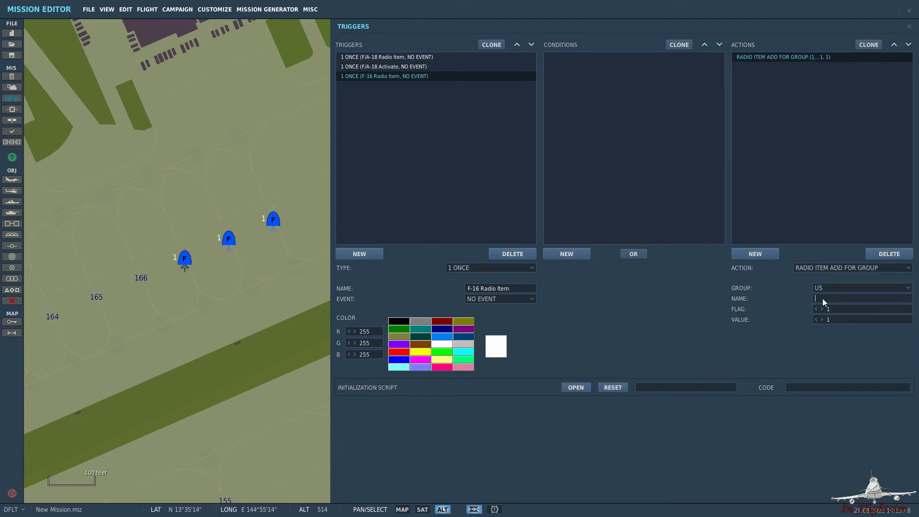
{"action": "type", "text": "F-16C Spawn"}
Step: Create a Once trigger named F-16C Activate
{"action": "left_click", "coordinate": [372, 251]}
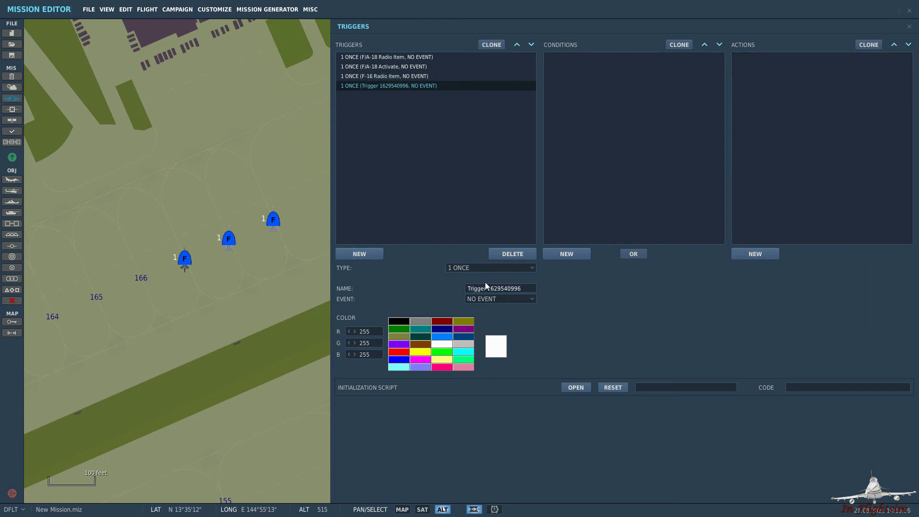
{"action": "left_click_drag", "start_coordinate": [523, 290], "coordinate": [442, 290]}
{"action": "type", "text": "F-16C Activate"}
Step: Add a Flag Is True condition for flag 2 to the F-16C Activate trigger
{"action": "left_click", "coordinate": [564, 255]}
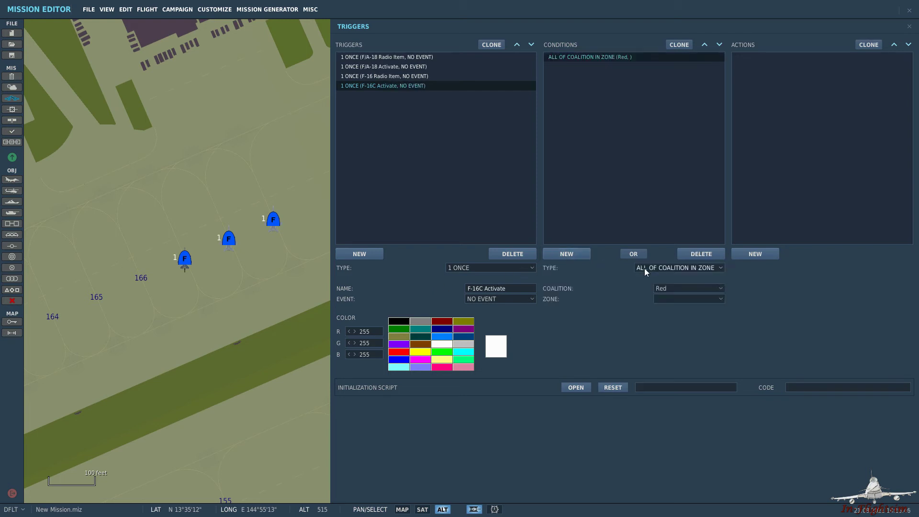
{"action": "left_click", "coordinate": [685, 267]}
{"action": "scroll", "coordinate": [685, 306], "scroll_direction": "down", "scroll_amount": 3}
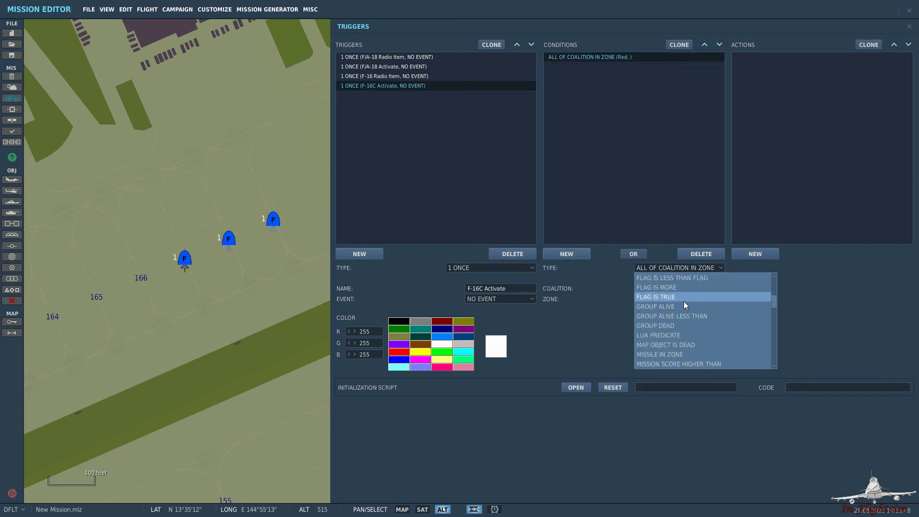
{"action": "left_click", "coordinate": [682, 297]}
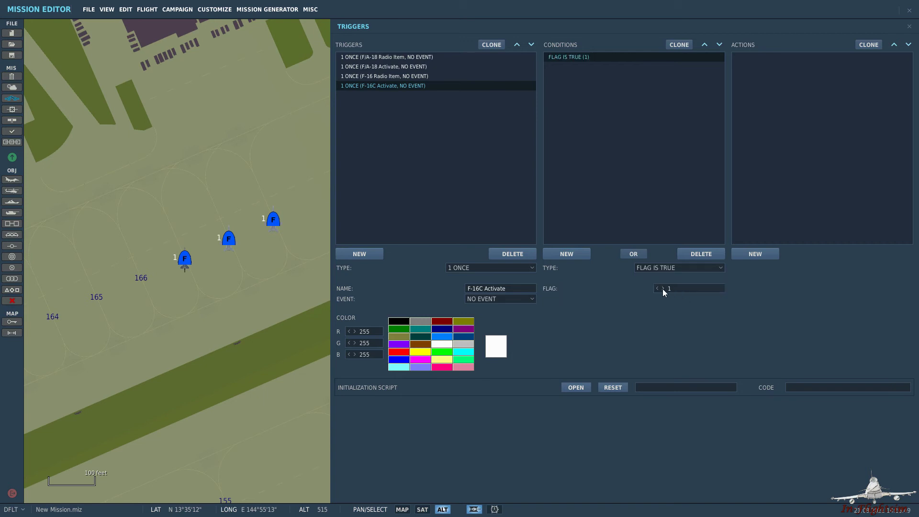
Step: Add a Group Activate action for group Aerial-2 to the F-16C Activate trigger
{"action": "left_click", "coordinate": [759, 252]}
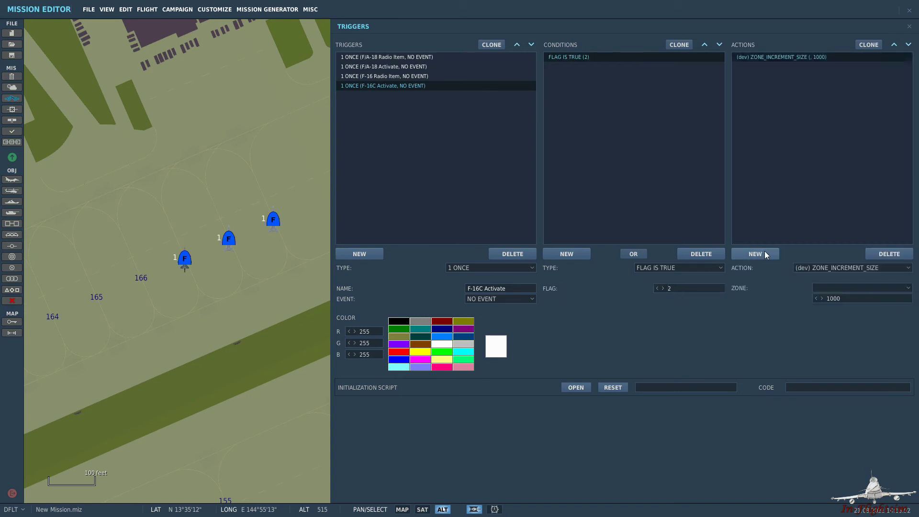
{"action": "left_click", "coordinate": [822, 267]}
{"action": "scroll", "coordinate": [827, 321], "scroll_direction": "down", "scroll_amount": 2}
{"action": "left_click", "coordinate": [827, 322]}
{"action": "left_click", "coordinate": [825, 288]}
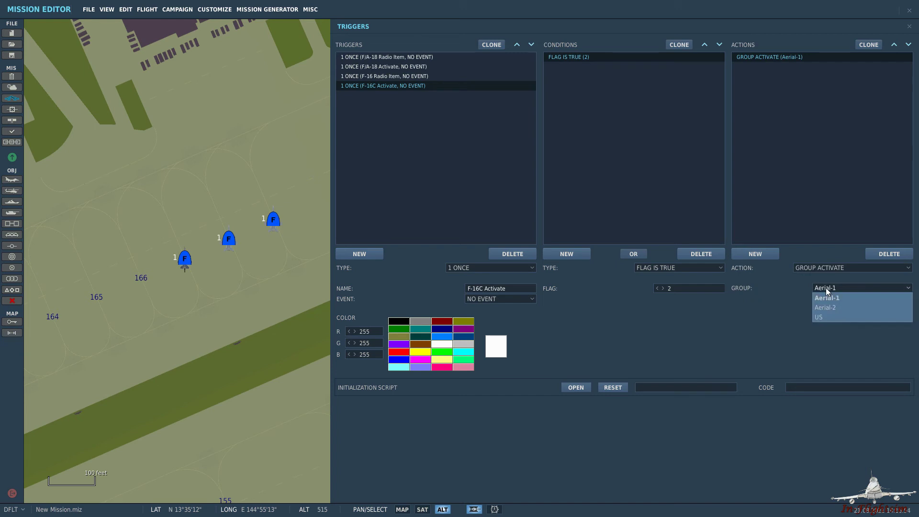
{"action": "left_click", "coordinate": [850, 307]}
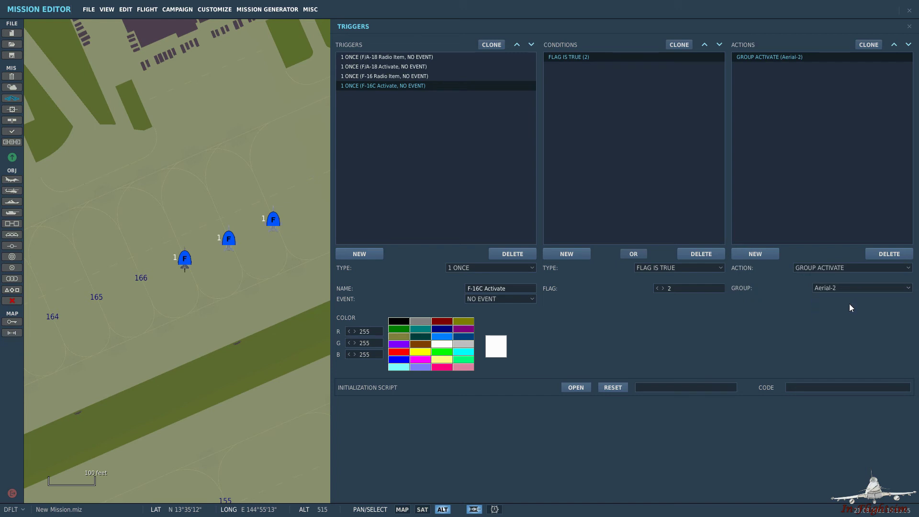
Step: Close the trigger editor, launch the mission without saving the changes, and start flying from the briefing
{"action": "left_click", "coordinate": [267, 284]}
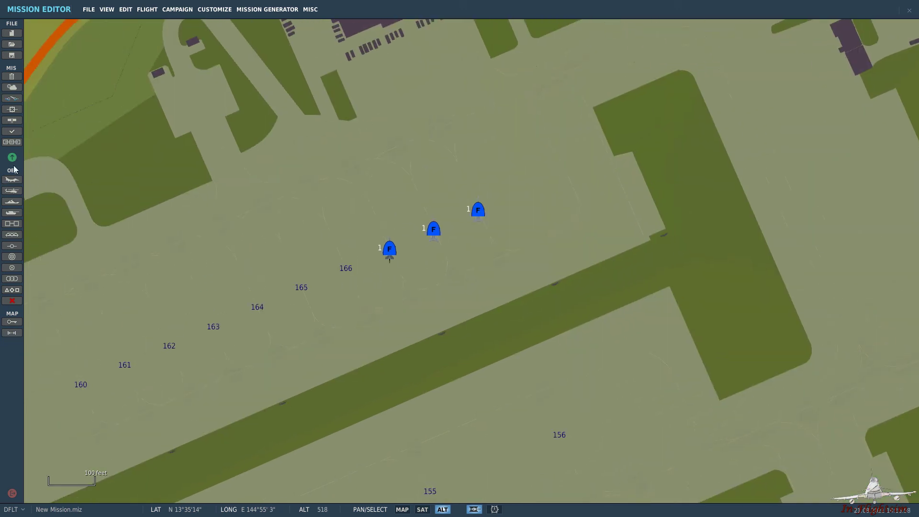
{"action": "left_click", "coordinate": [12, 157]}
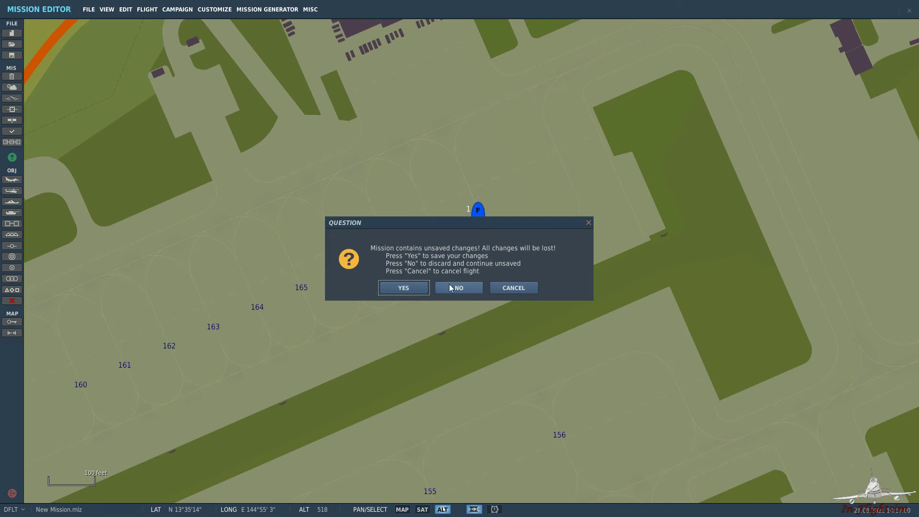
{"action": "left_click", "coordinate": [451, 287]}
{"action": "left_click", "coordinate": [704, 427]}
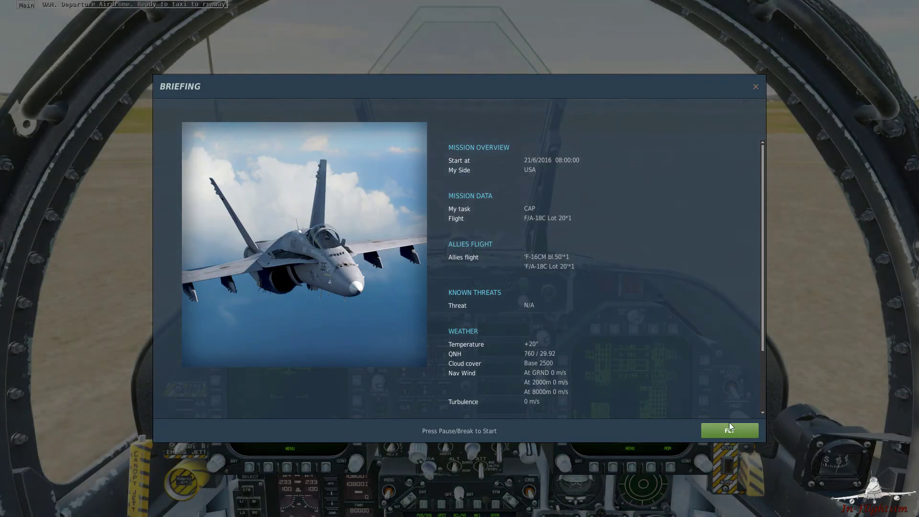
{"action": "left_click", "coordinate": [729, 429]}
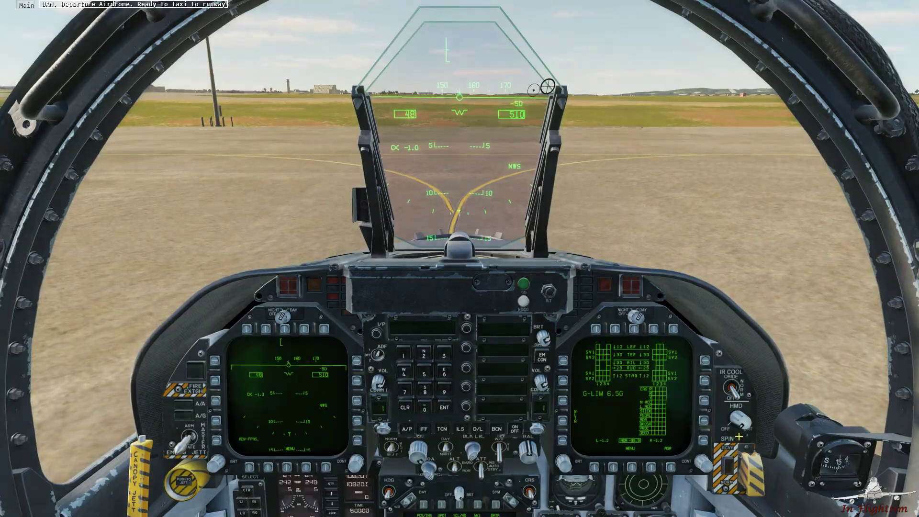
Step: Switch to the external aircraft view and call F/A-18C Spawn from the Other radio commands
{"action": "key", "text": "F2"}
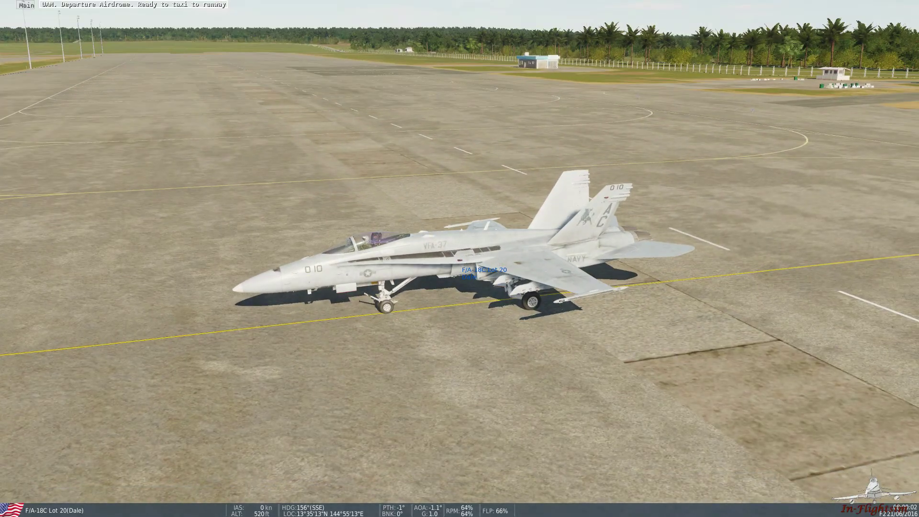
{"action": "key", "text": "backslash"}
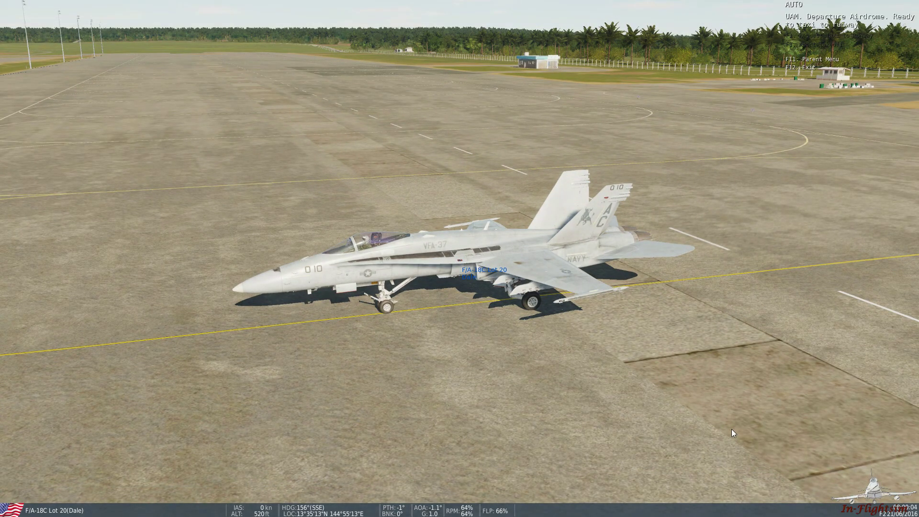
{"action": "left_click", "coordinate": [821, 61]}
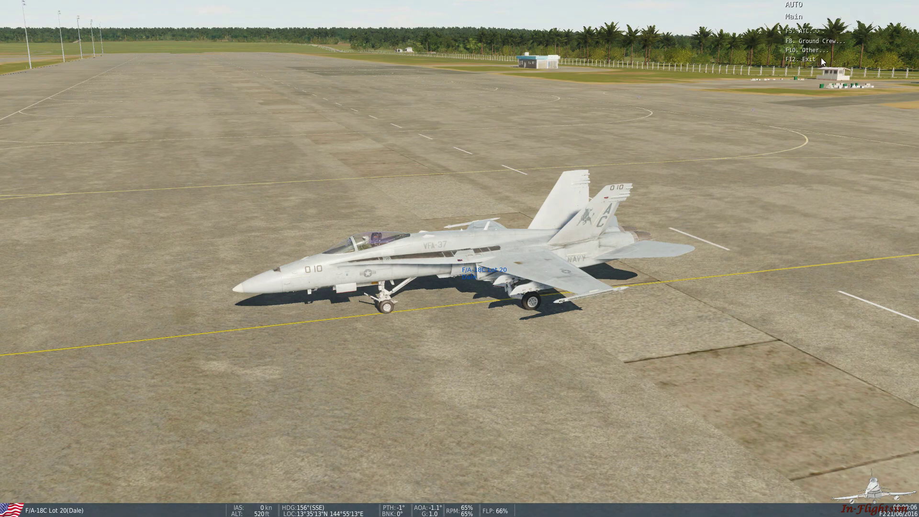
{"action": "left_click", "coordinate": [814, 52]}
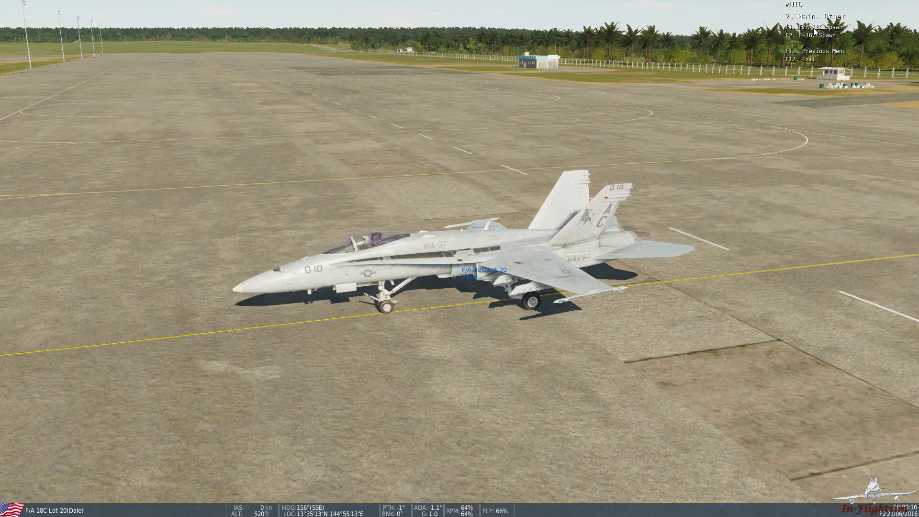
{"action": "left_click", "coordinate": [815, 28]}
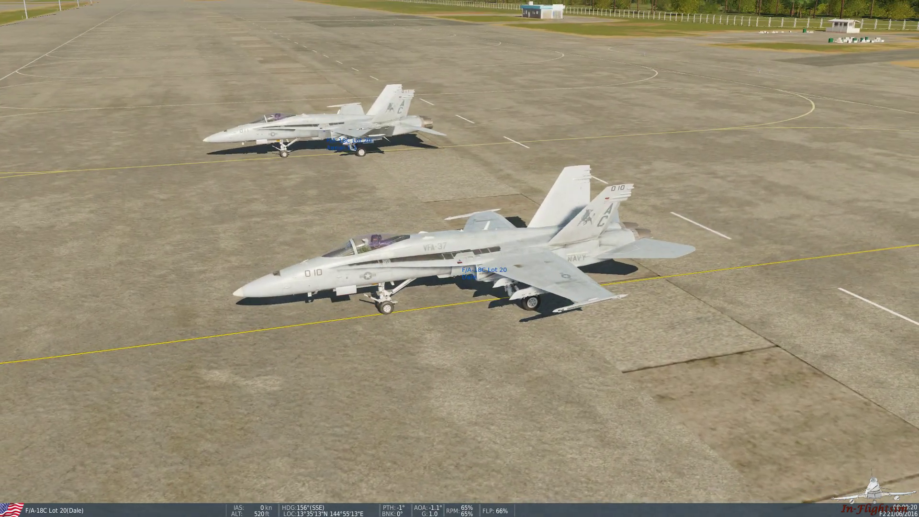
Step: Call F-16C Spawn from the Other radio commands
{"action": "key", "text": "backslash"}
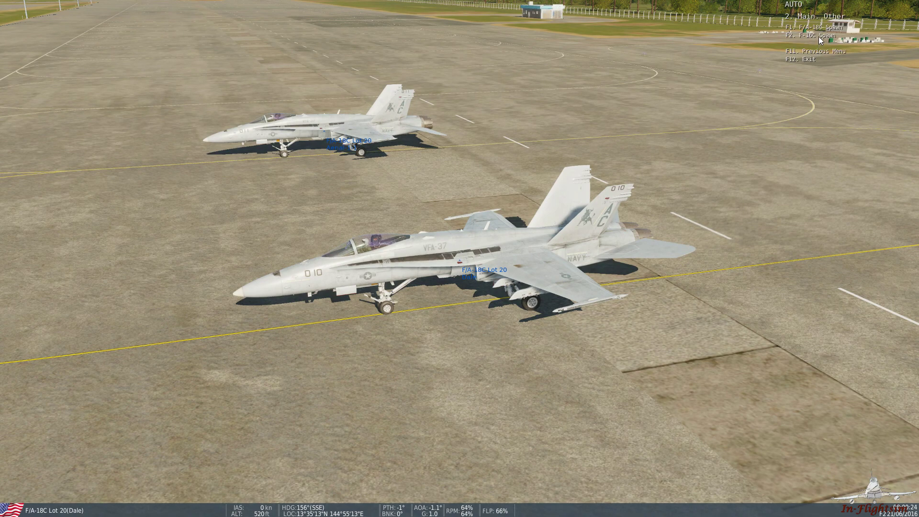
{"action": "key", "text": "F1"}
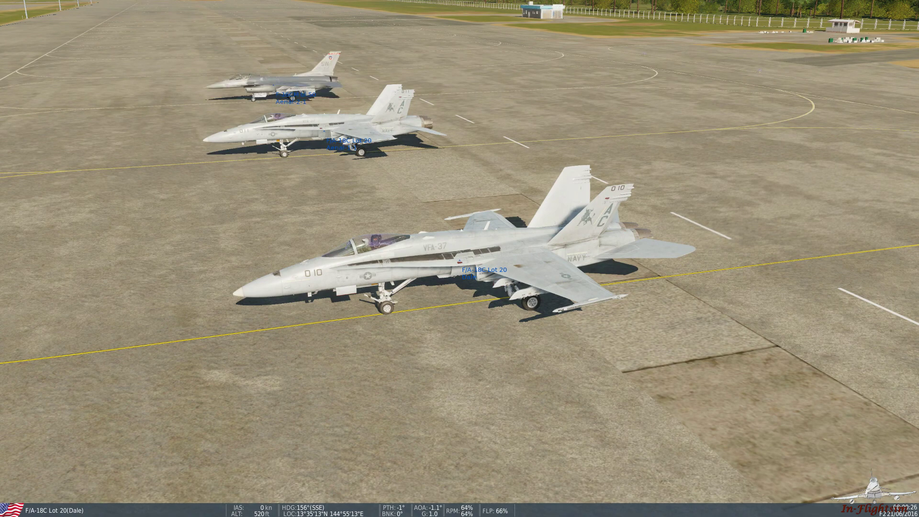